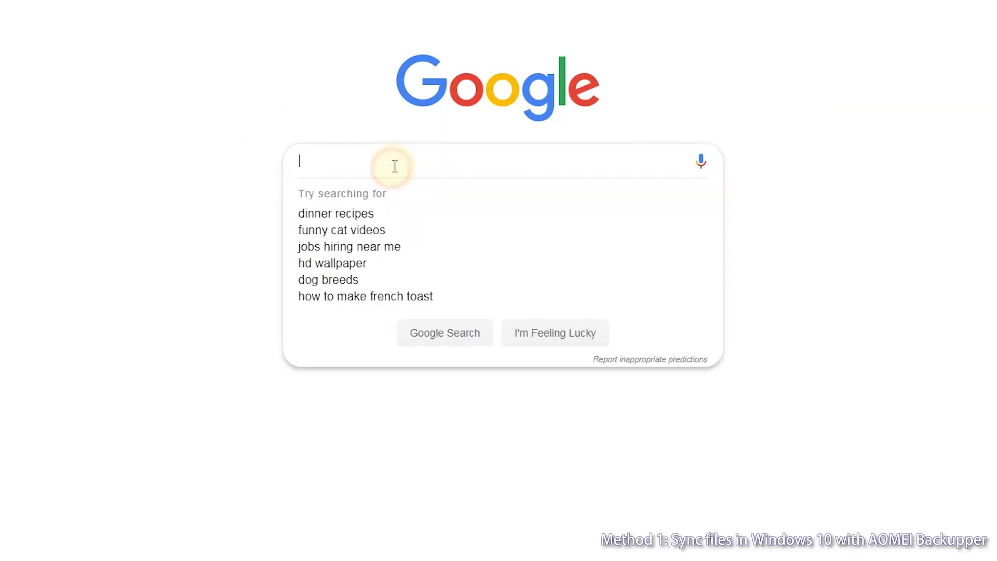
type("AOMEI B")
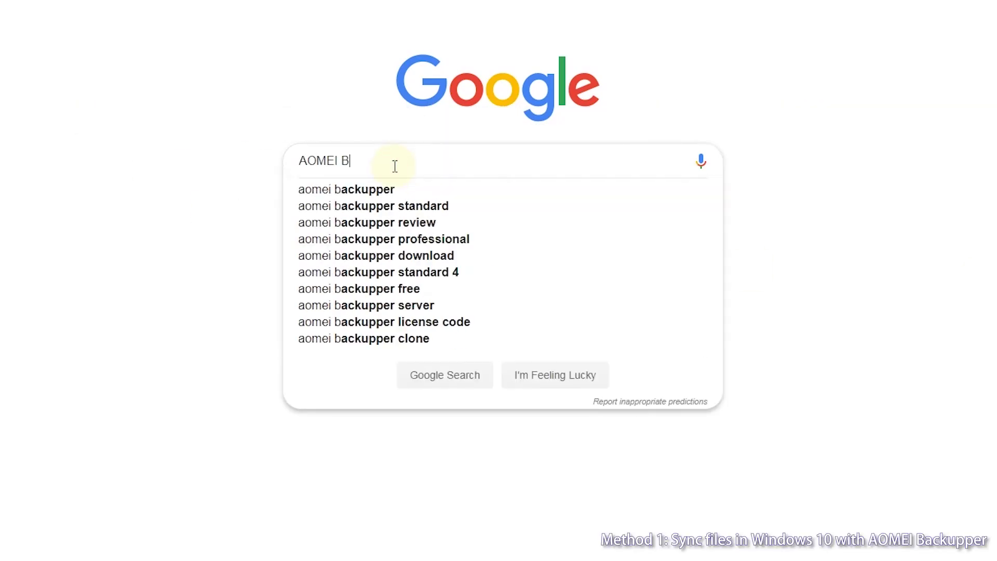
type("acku")
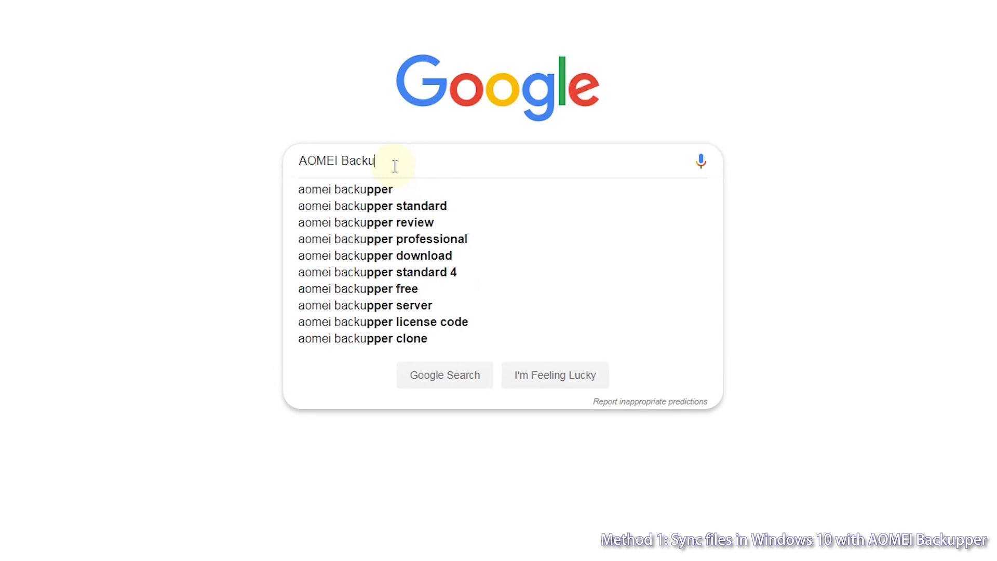
type("pper")
Search Google for AOMEI Backupper, visit the official site and select the AOMEIBackupperStd setup file.
key("Return")
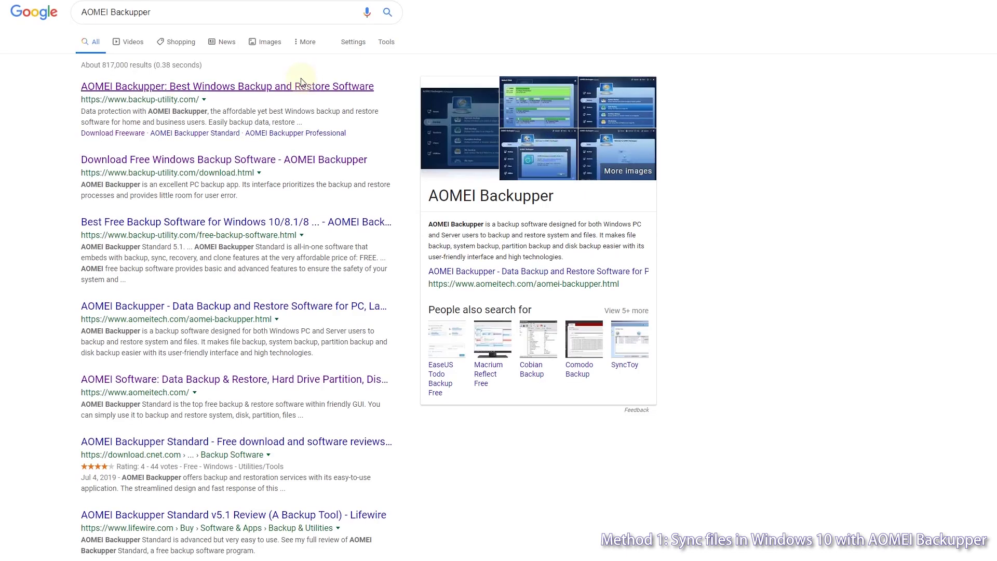
left_click(284, 86)
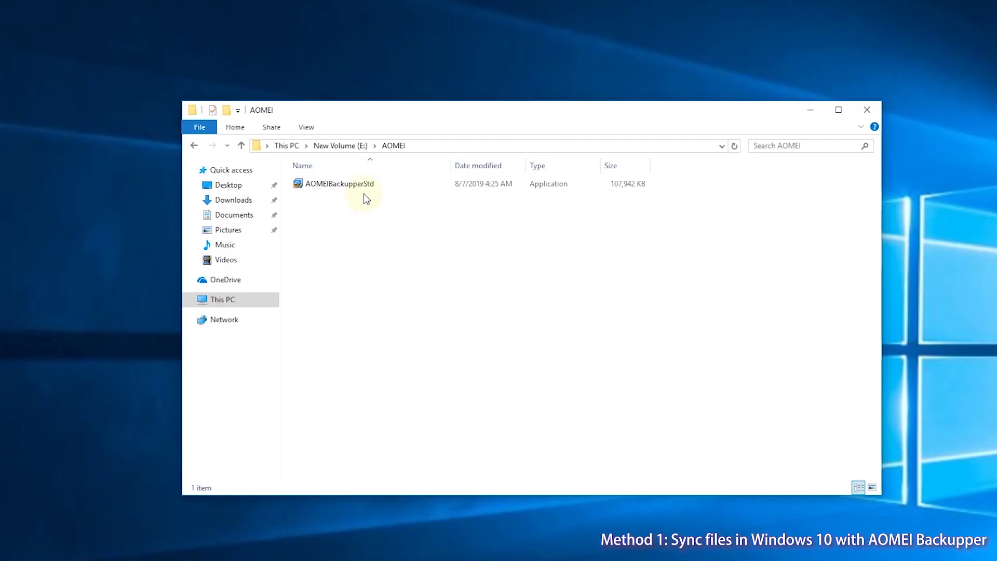
left_click(361, 185)
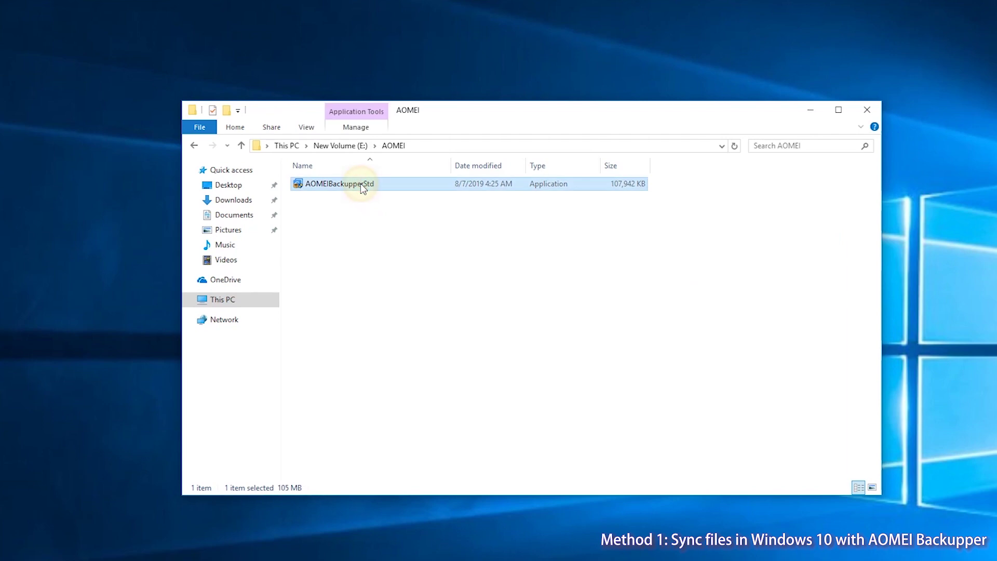
Install AOMEIBackupperStd in English, allowing the UAC prompt, and launch AOMEI Backupper.
double_click(361, 183)
left_click(545, 300)
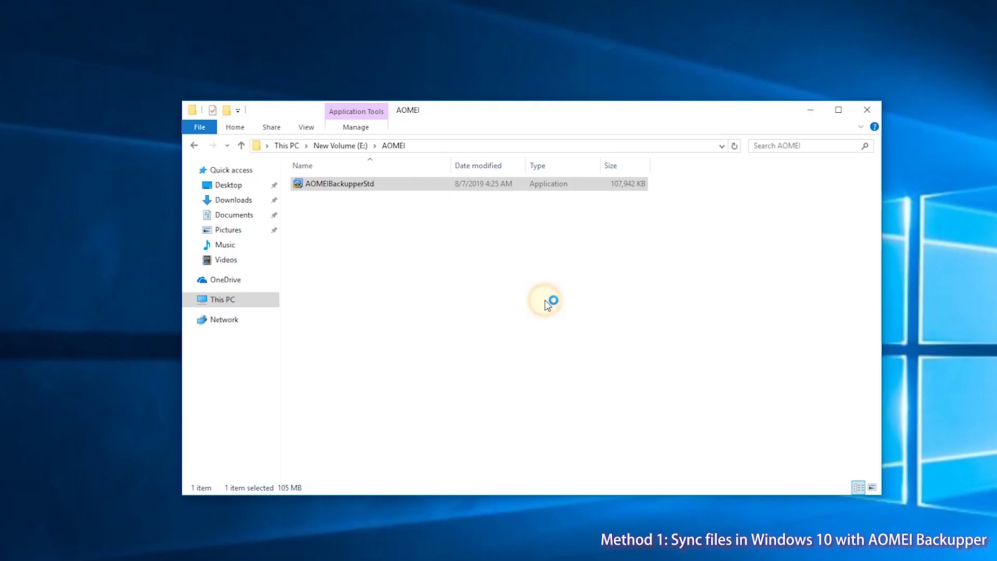
left_click(515, 304)
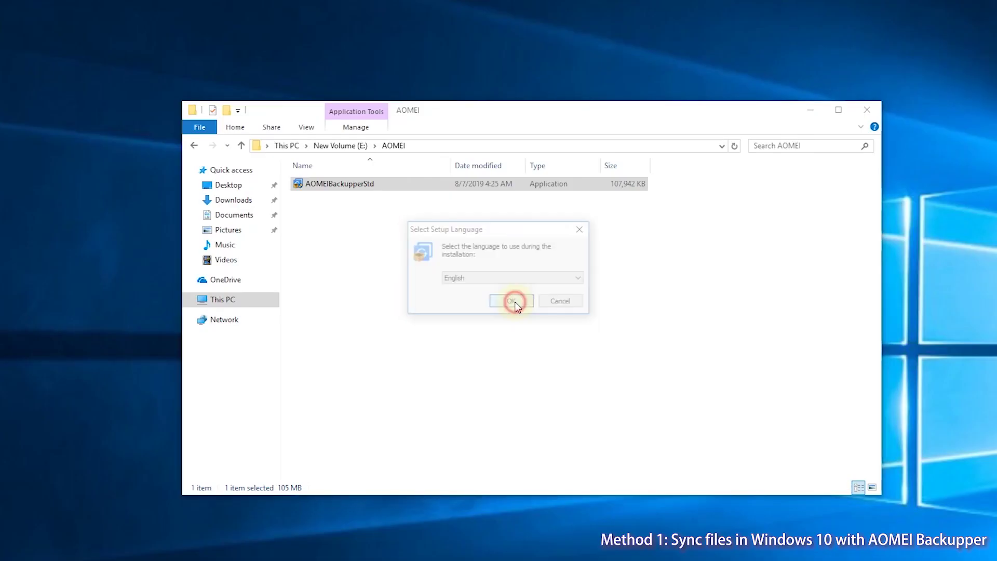
left_click(499, 350)
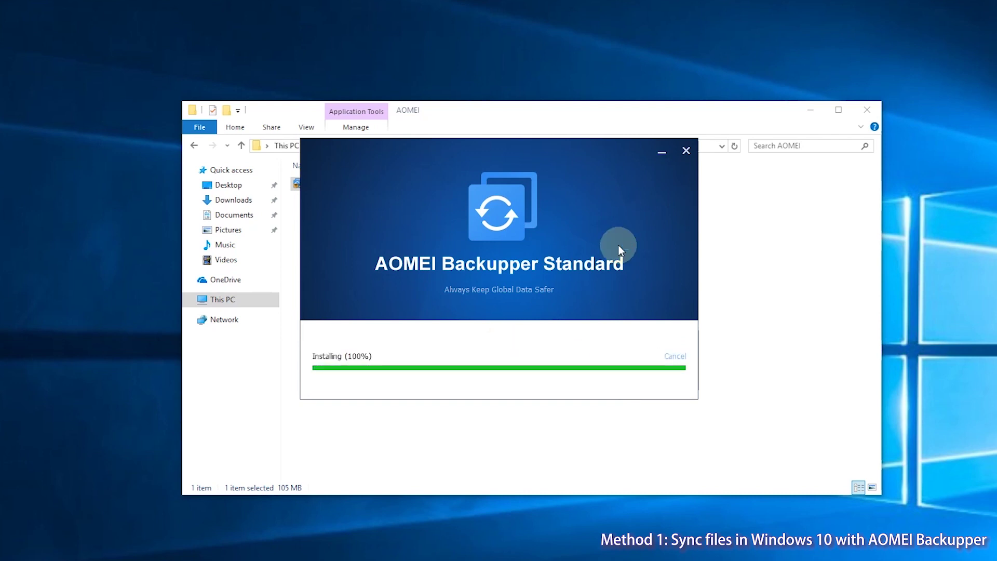
left_click(499, 358)
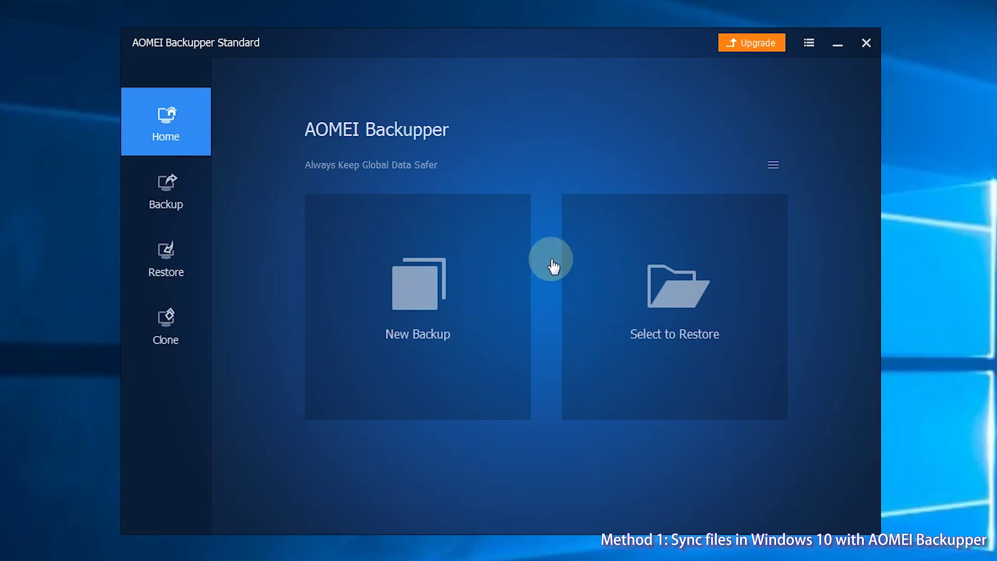
Tour the Backup, Restore (including Select Image File) and Clone pages, ending back on Backup.
left_click(166, 191)
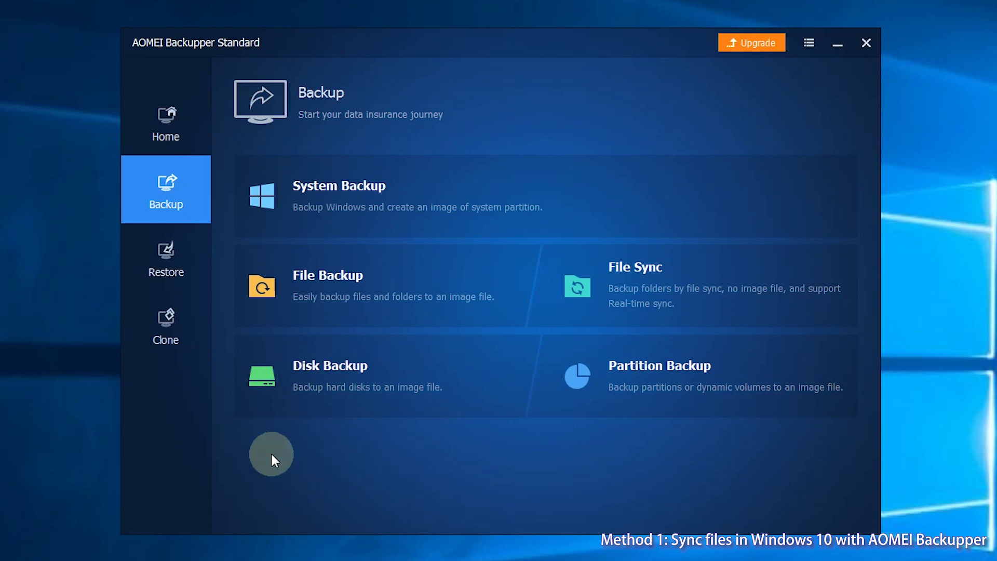
left_click(174, 264)
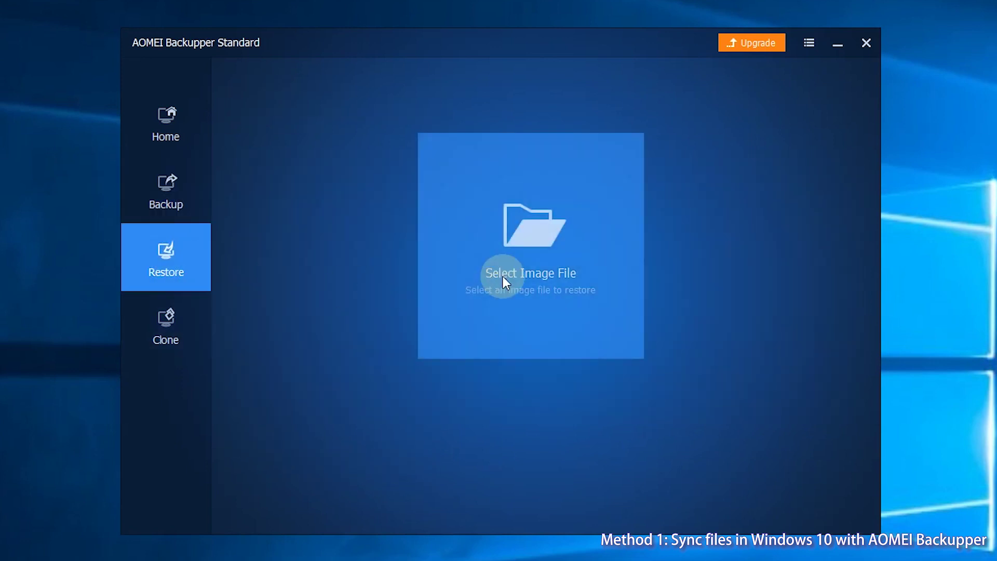
left_click(531, 273)
left_click(697, 120)
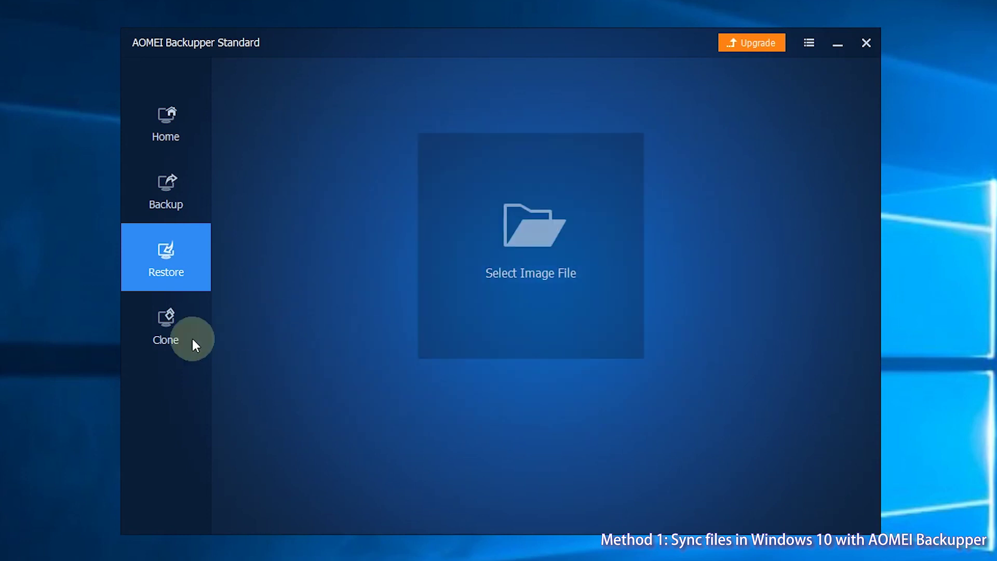
left_click(179, 339)
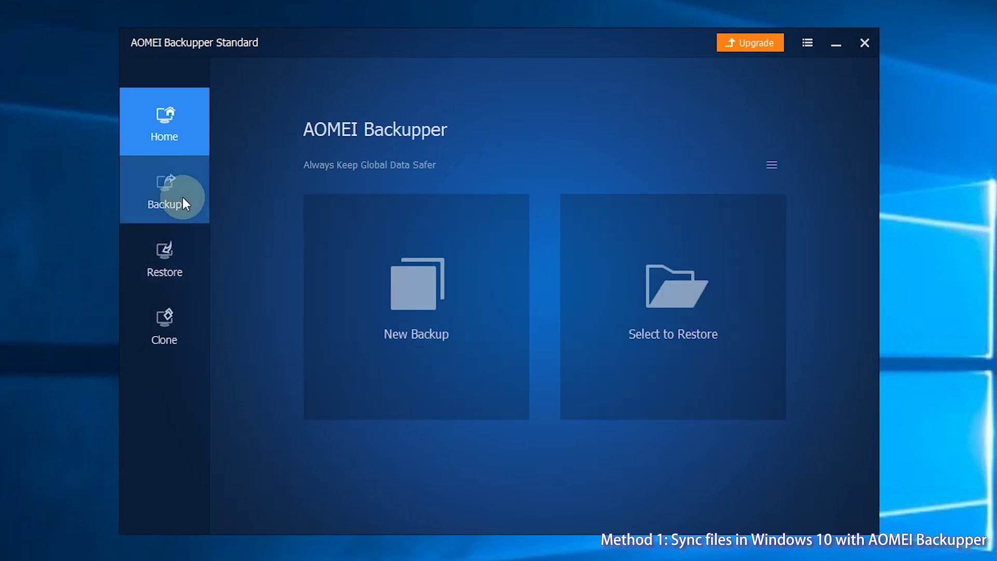
left_click(182, 197)
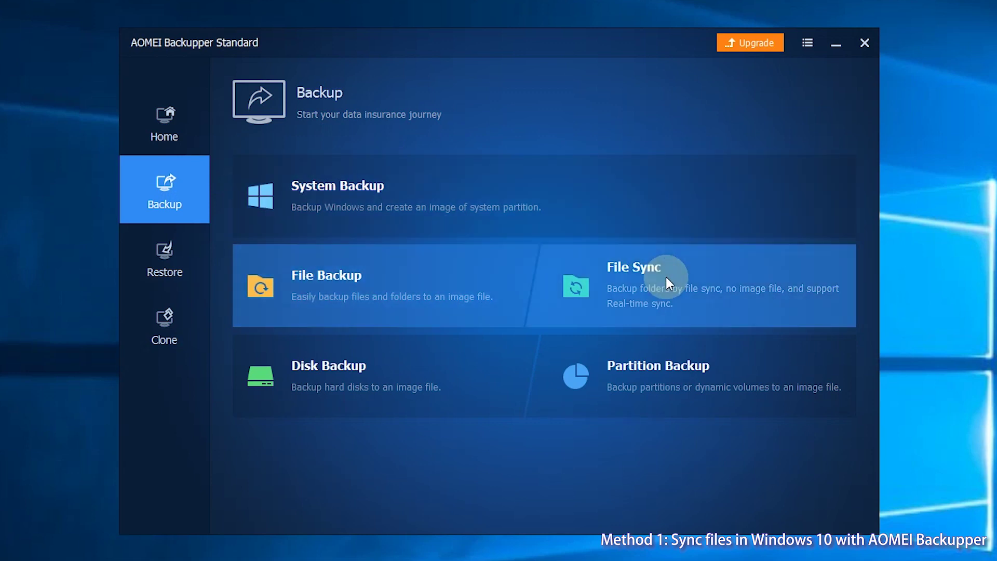
Start a File Sync task and rename it 'File Sync in windows 10'.
left_click(667, 277)
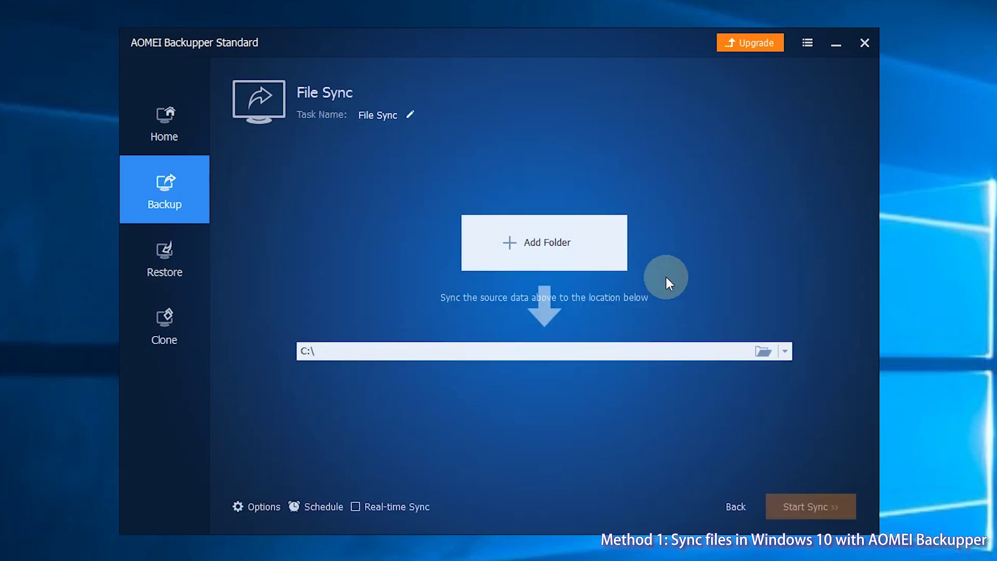
left_click(406, 113)
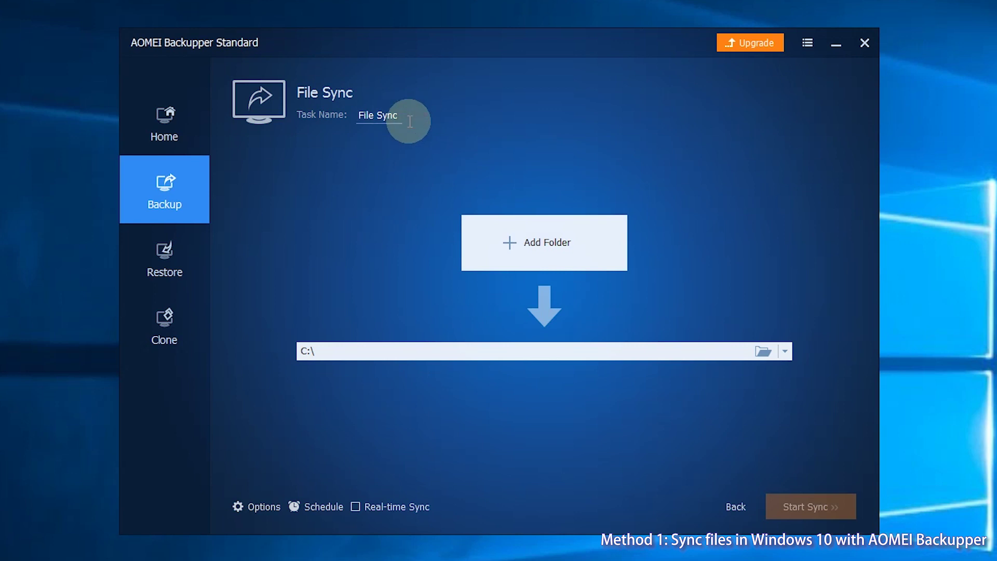
type("inwindows 1")
type("0")
key("Return")
Add the Desktop folder 'file sync in windows 10' as the sync source.
left_click(551, 252)
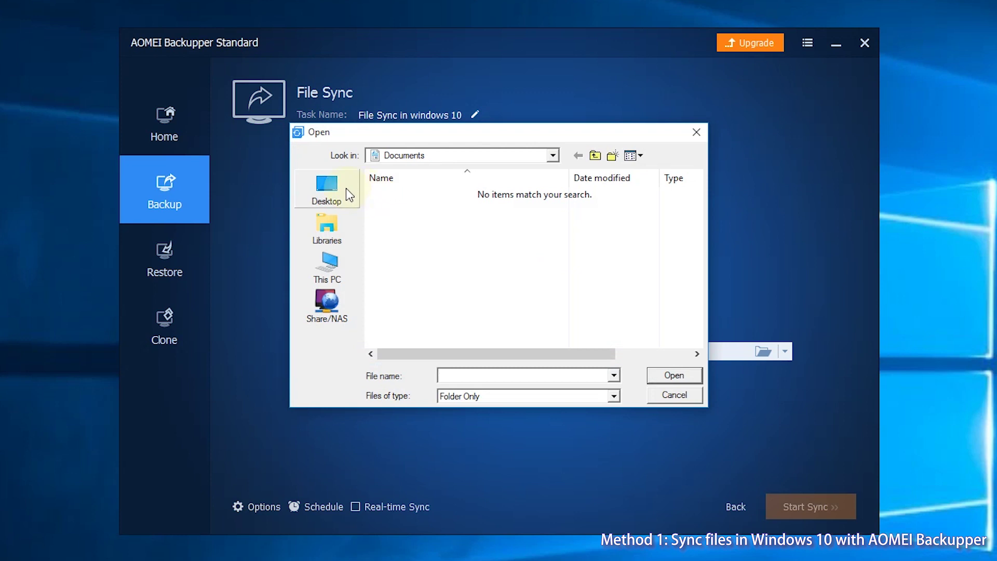
left_click(326, 189)
left_click(455, 309)
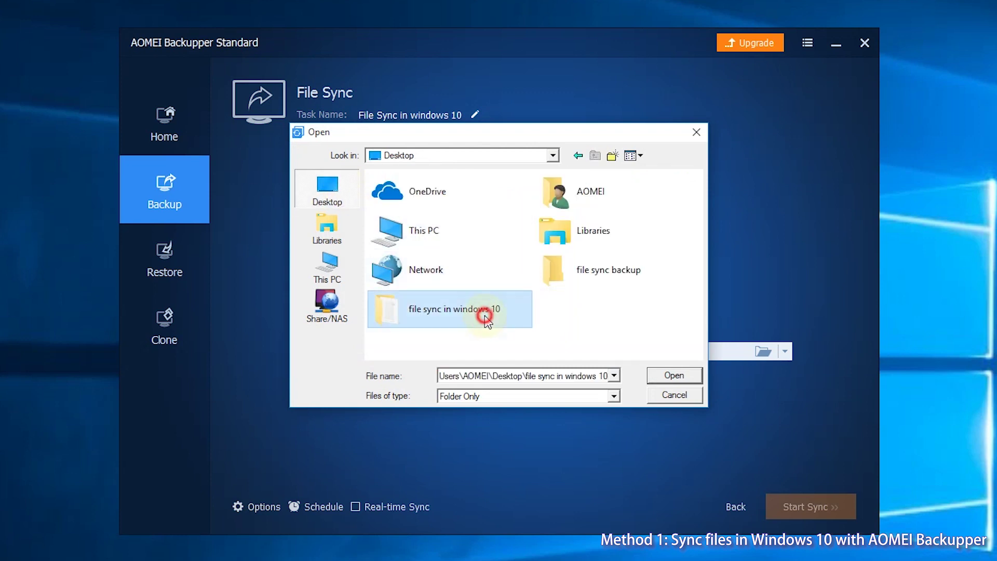
left_click(673, 377)
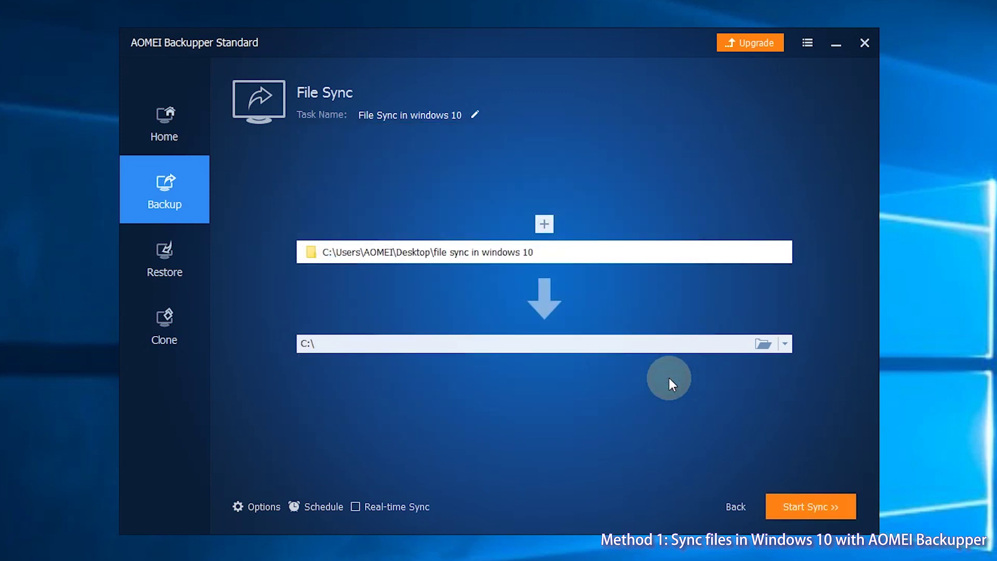
Set Desktop\file sync backup as the destination and start the sync.
left_click(759, 341)
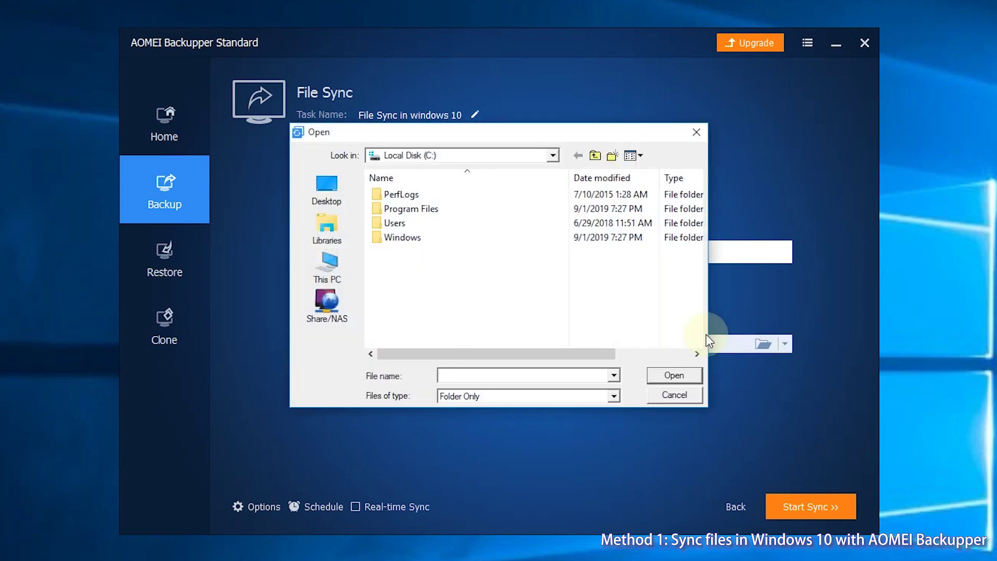
left_click(327, 190)
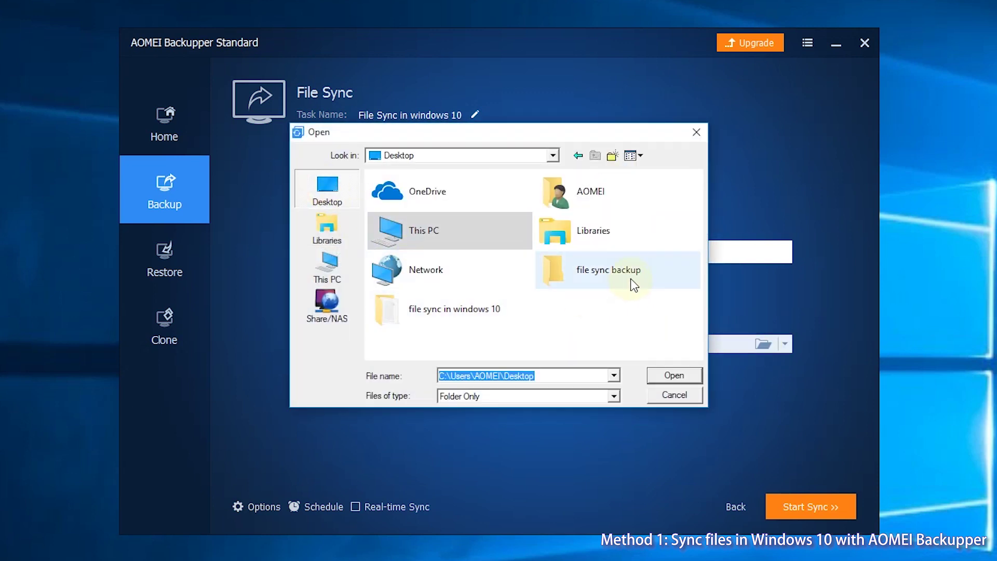
left_click(609, 269)
left_click(674, 375)
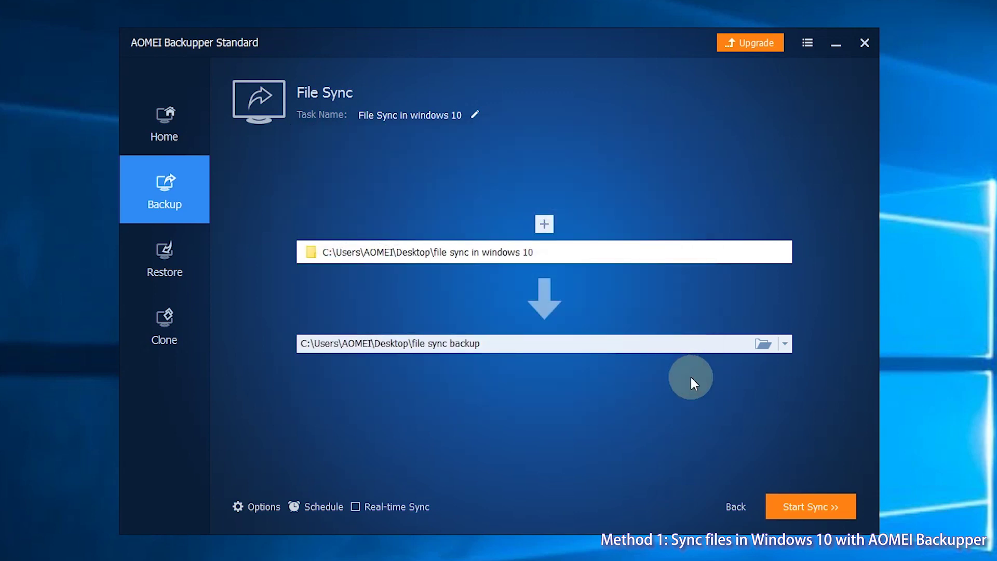
left_click(820, 507)
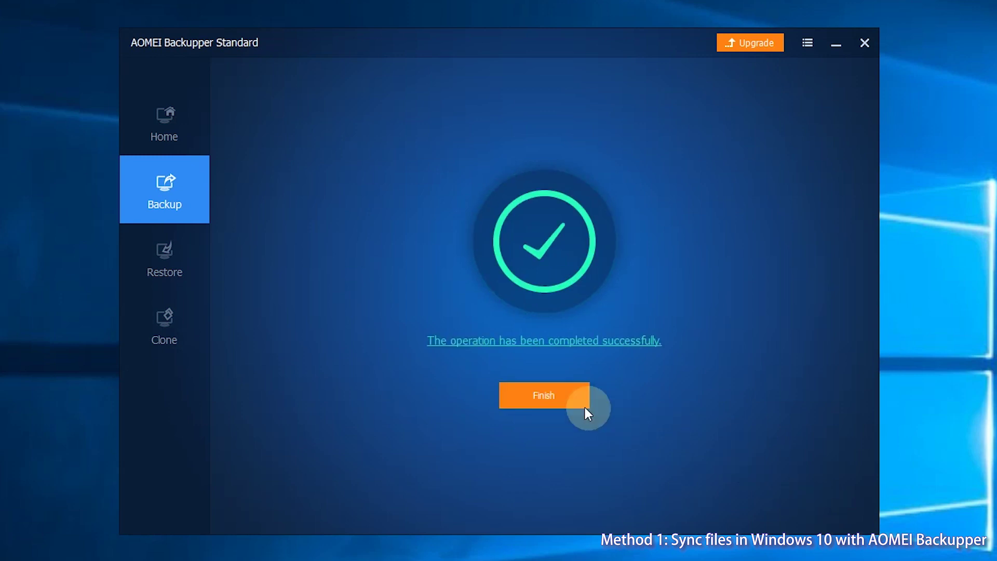
Finish the completed sync and return to the Home page.
left_click(560, 399)
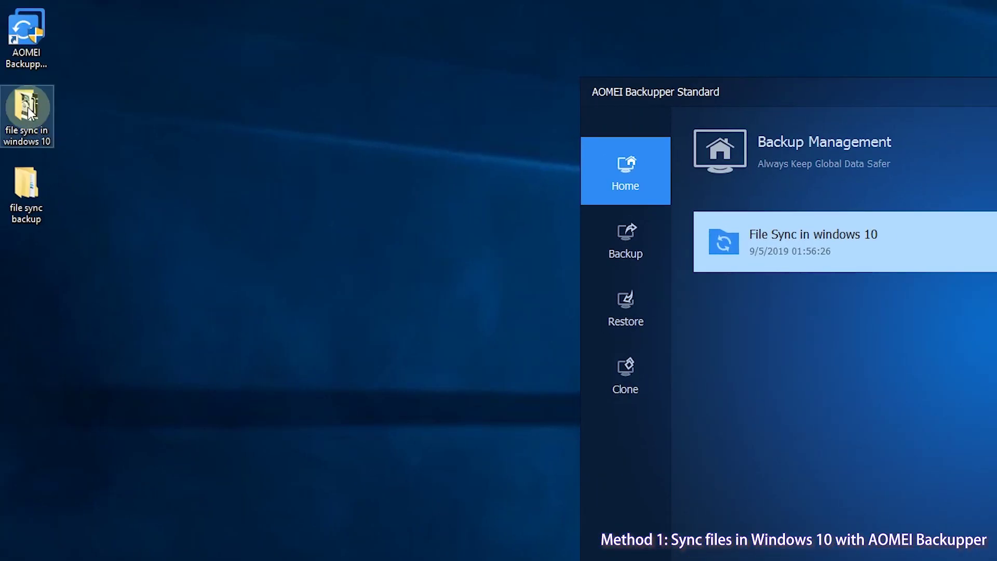
Compare the 21 files in the source and 'file sync backup' folders, then close both windows.
double_click(27, 107)
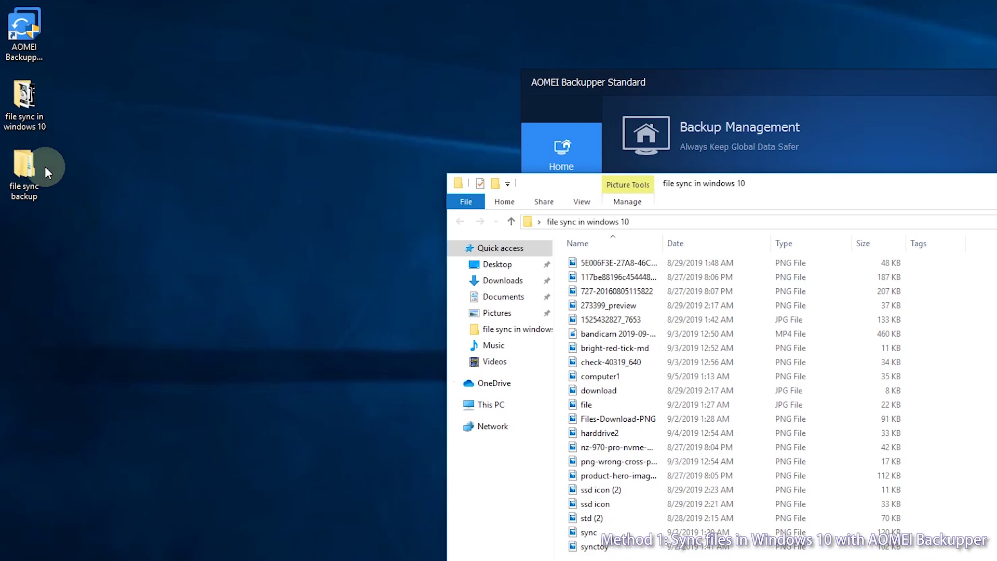
double_click(47, 171)
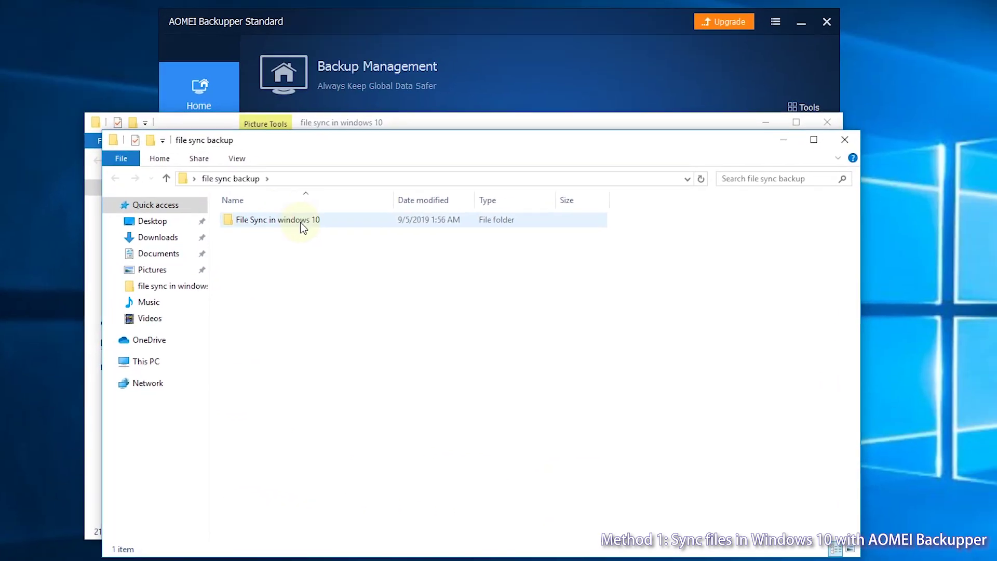
double_click(302, 225)
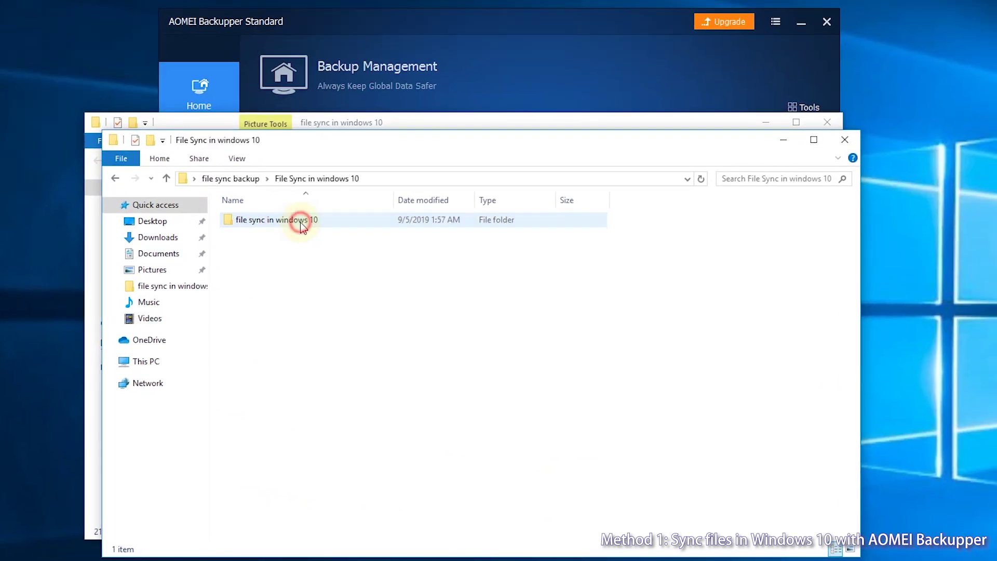
double_click(303, 225)
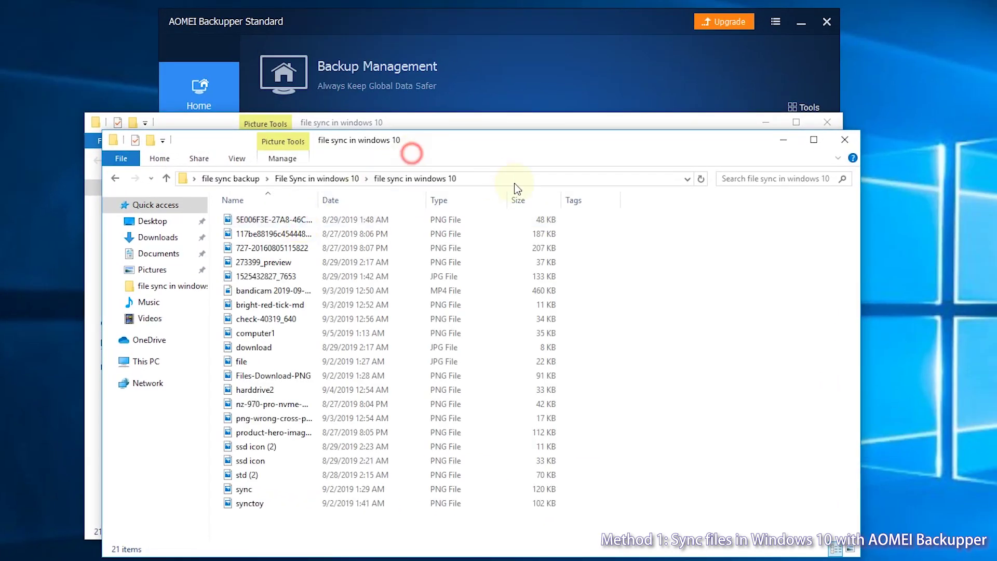
mouse_move(504, 146)
left_mouse_down()
mouse_move(777, 126)
mouse_move(744, 125)
left_mouse_up()
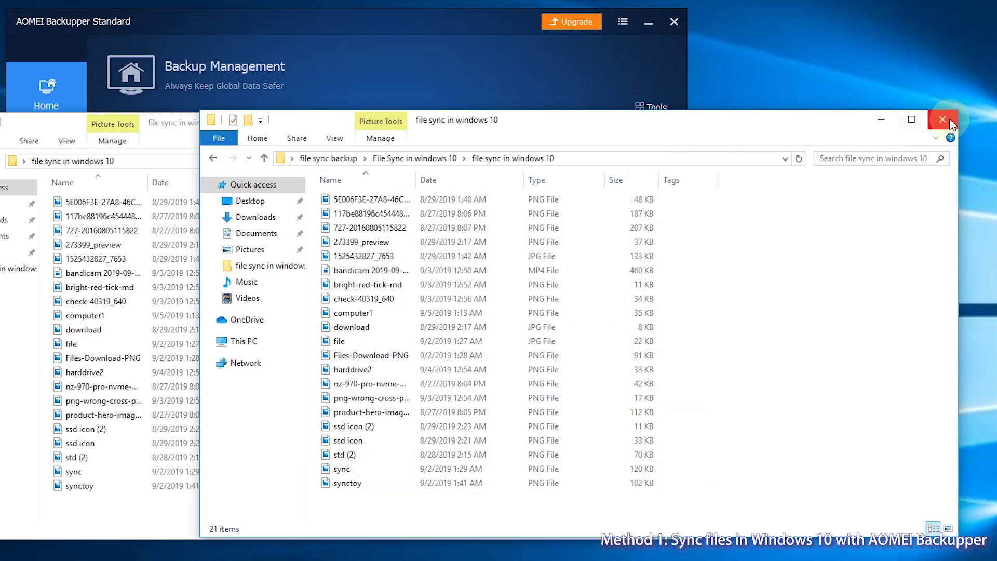
left_click(943, 121)
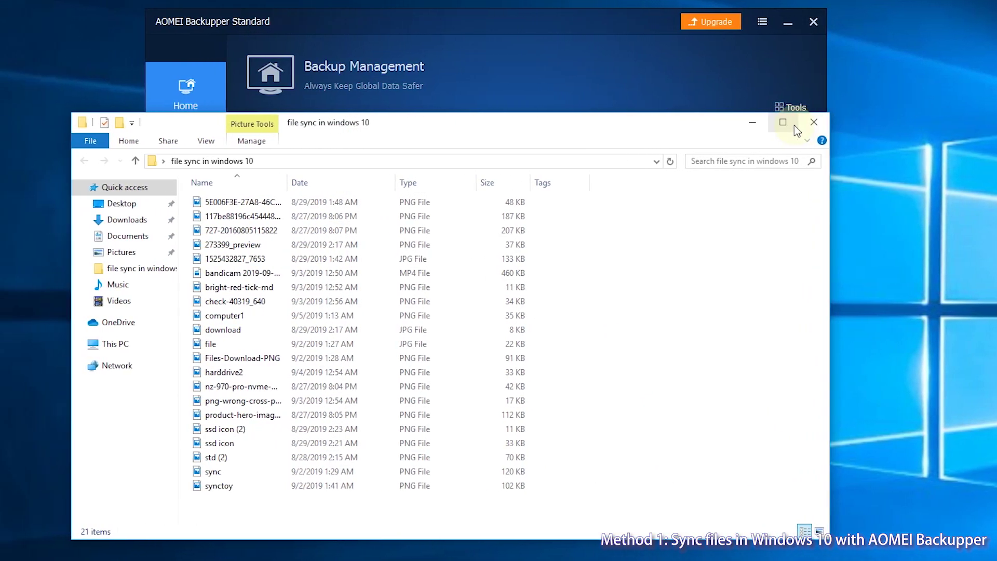
left_click(828, 122)
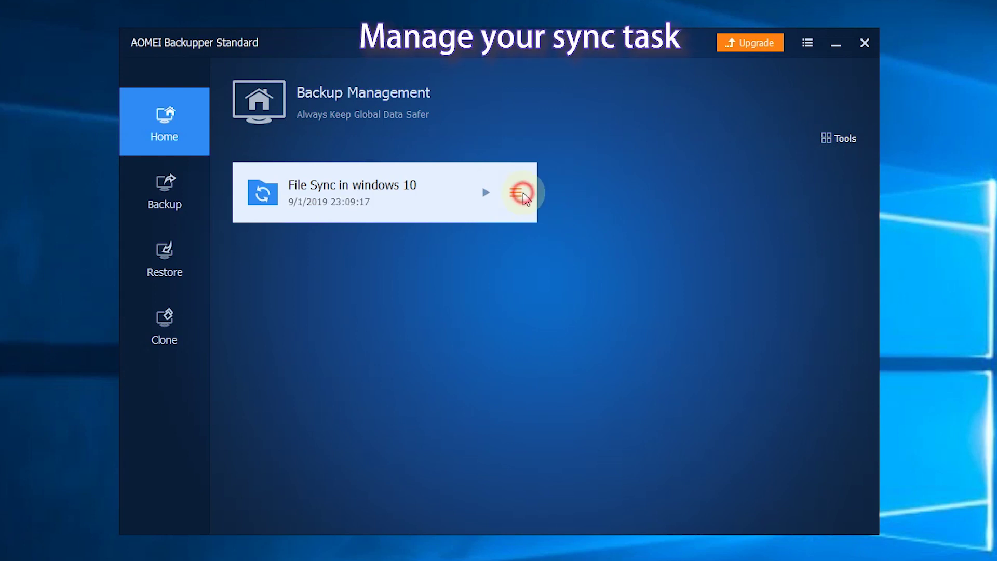
Open the management menu on the 'File Sync in windows 10' task card.
left_click(517, 193)
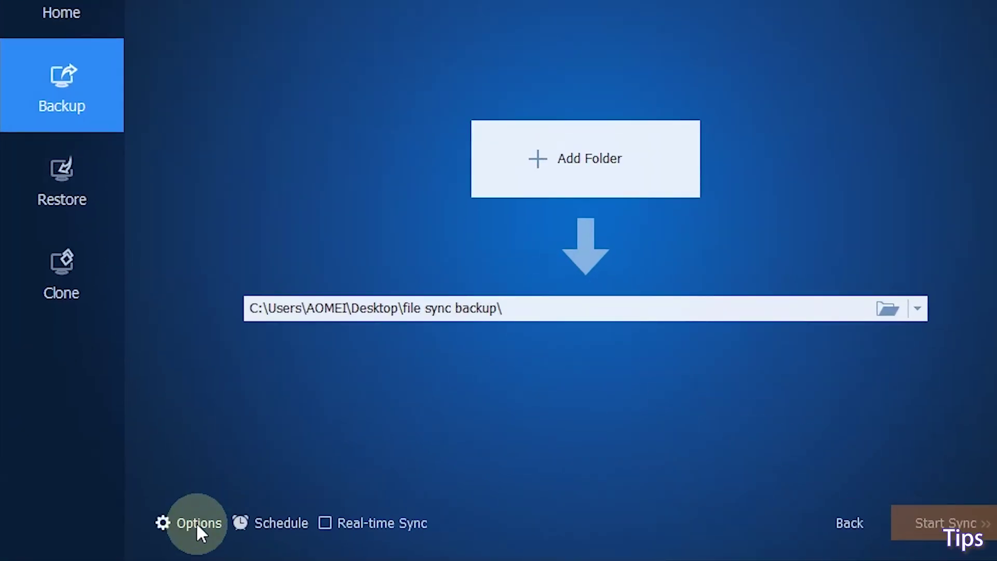
Review the Sync Settings and Schedule Settings, opening the Daily schedule-type list.
left_click(196, 522)
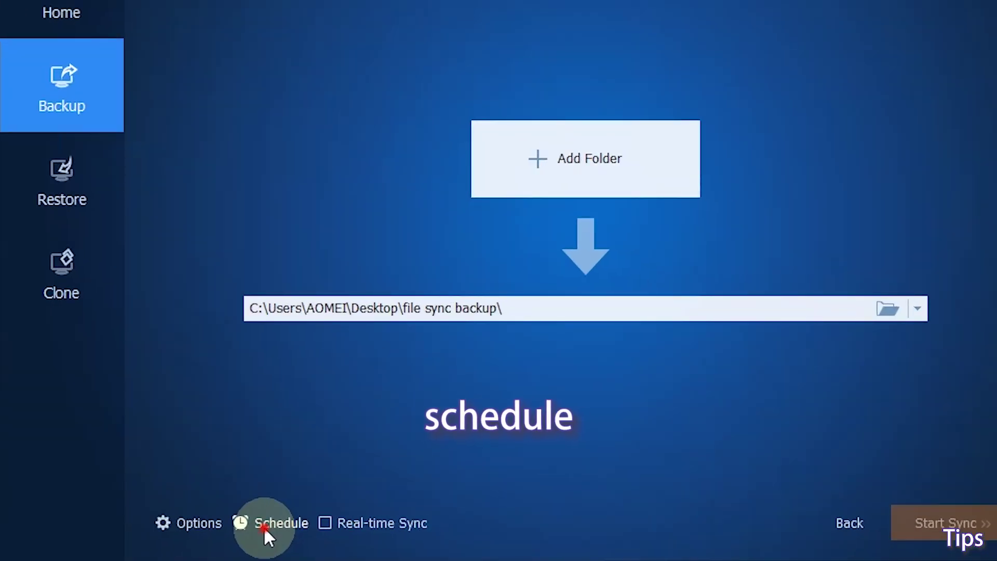
left_click(311, 511)
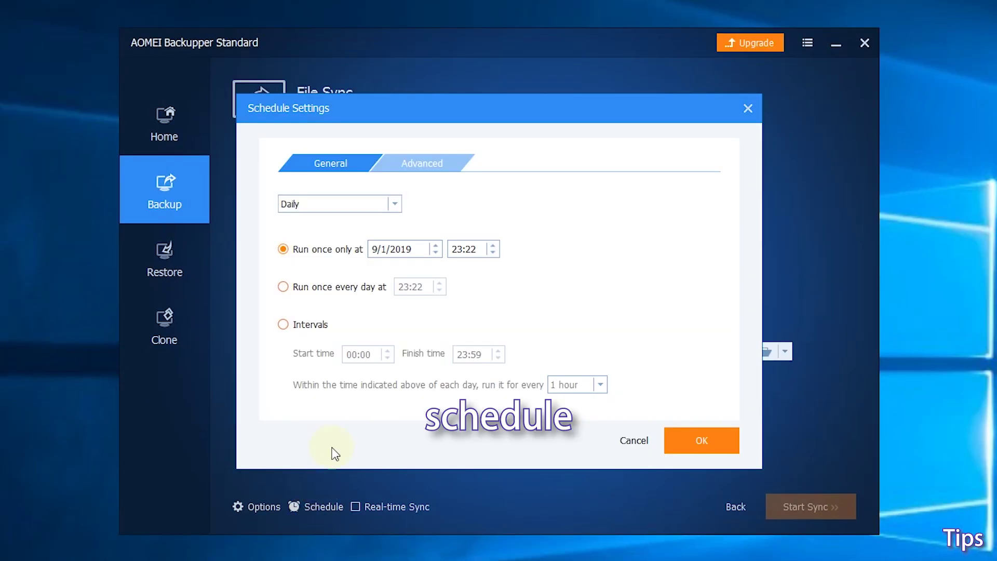
left_click(393, 204)
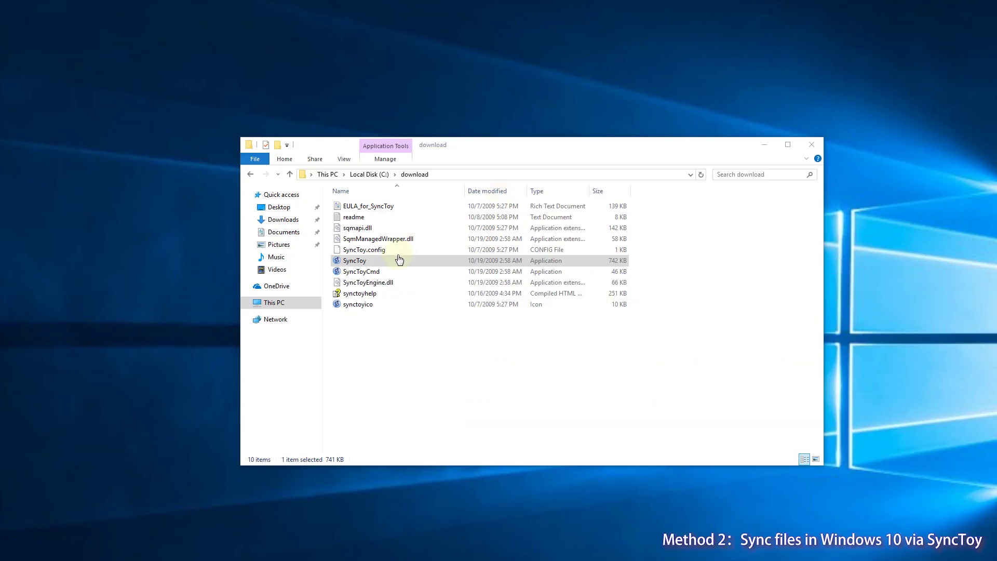
Launch SyncToy from the download folder and begin creating a new folder pair.
left_click(394, 261)
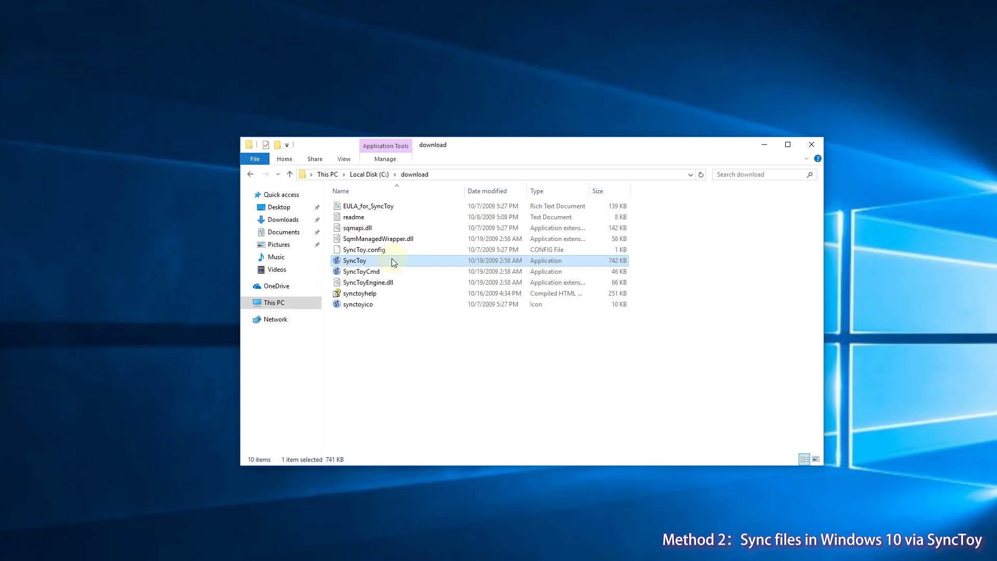
double_click(393, 263)
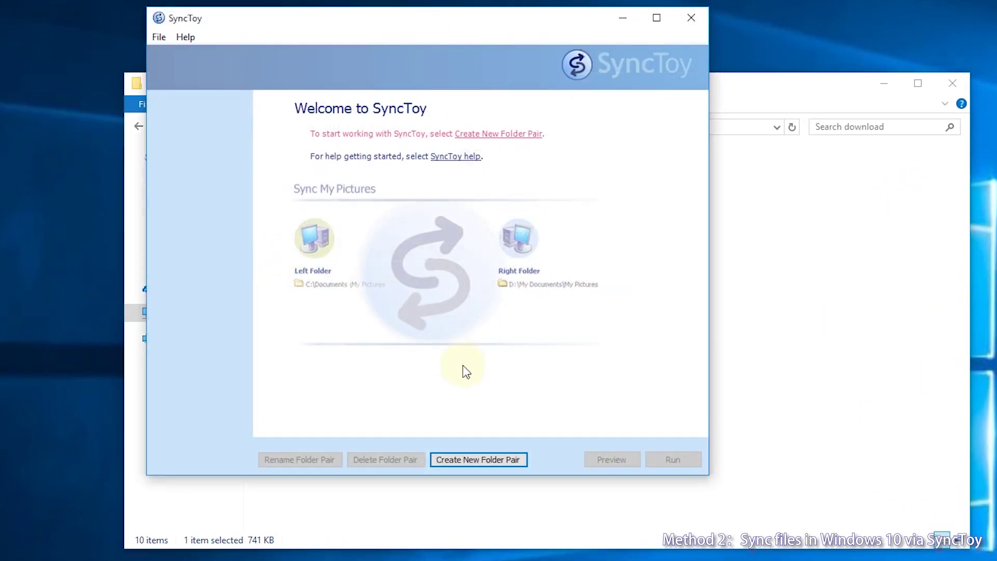
left_click(516, 463)
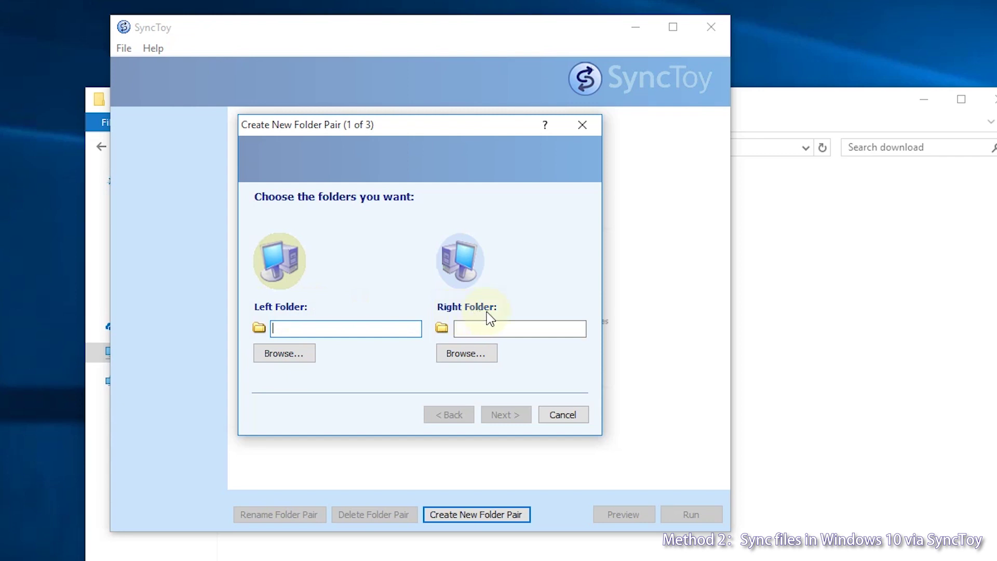
Set the left folder to 'file sync in windows 10' under This PC > Desktop.
left_click(295, 355)
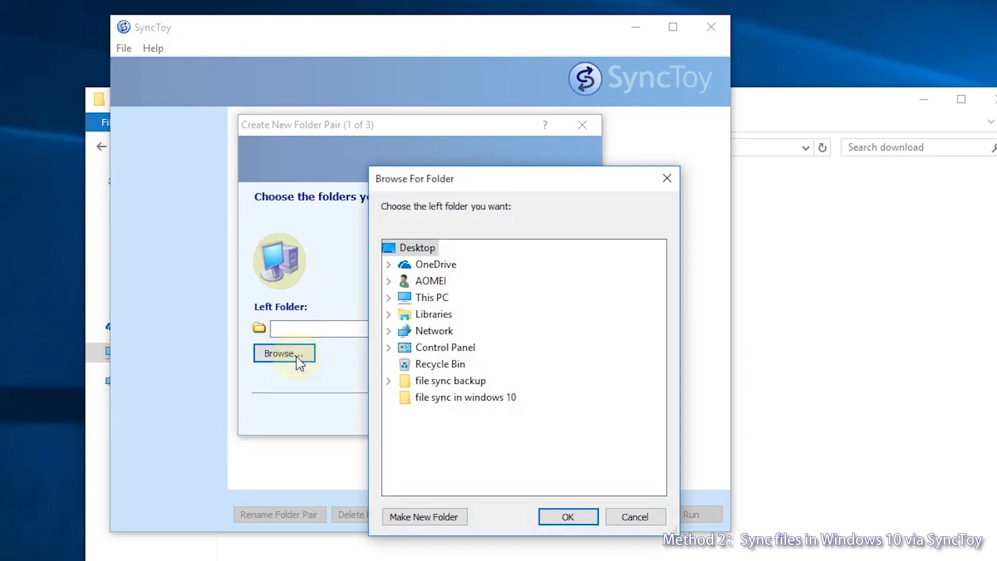
double_click(431, 297)
double_click(449, 314)
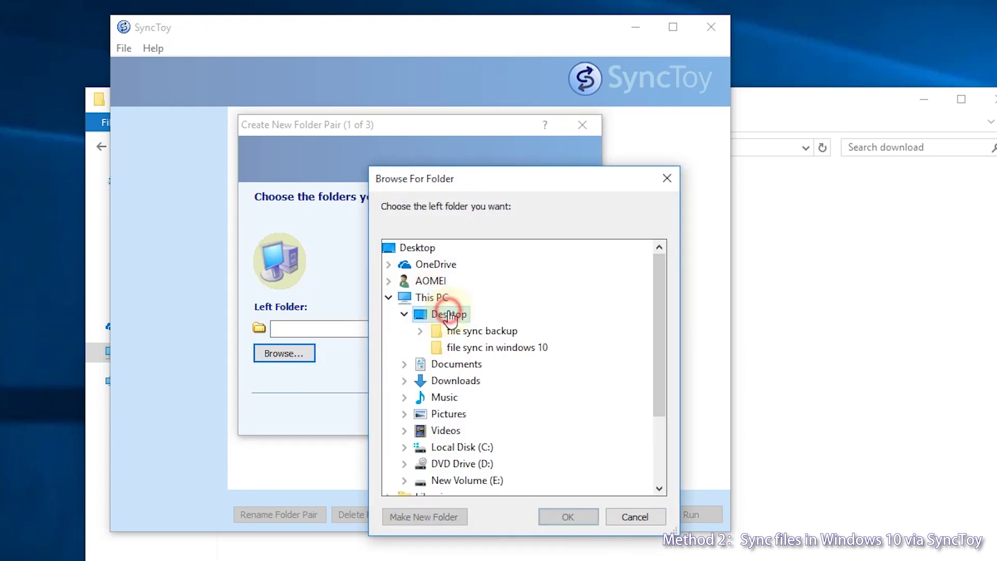
left_click(497, 348)
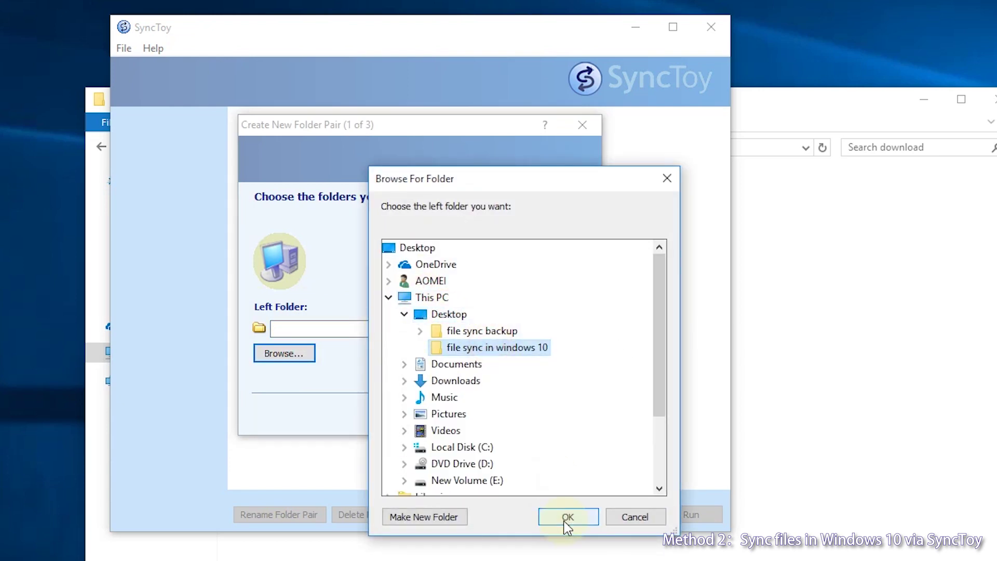
left_click(567, 518)
Set the right folder to 'file sync backup' on the Desktop and continue.
left_click(468, 350)
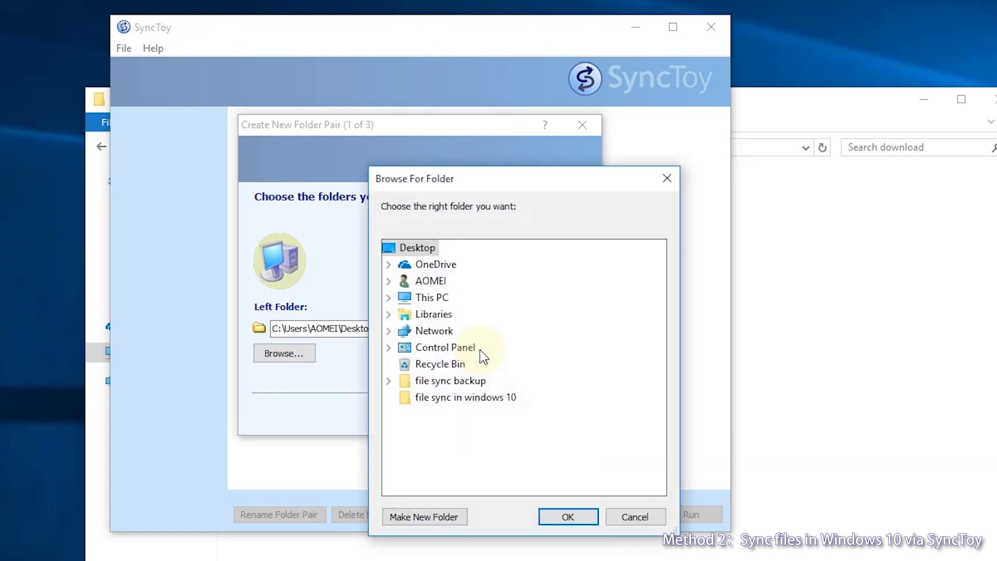
double_click(431, 297)
left_click(449, 314)
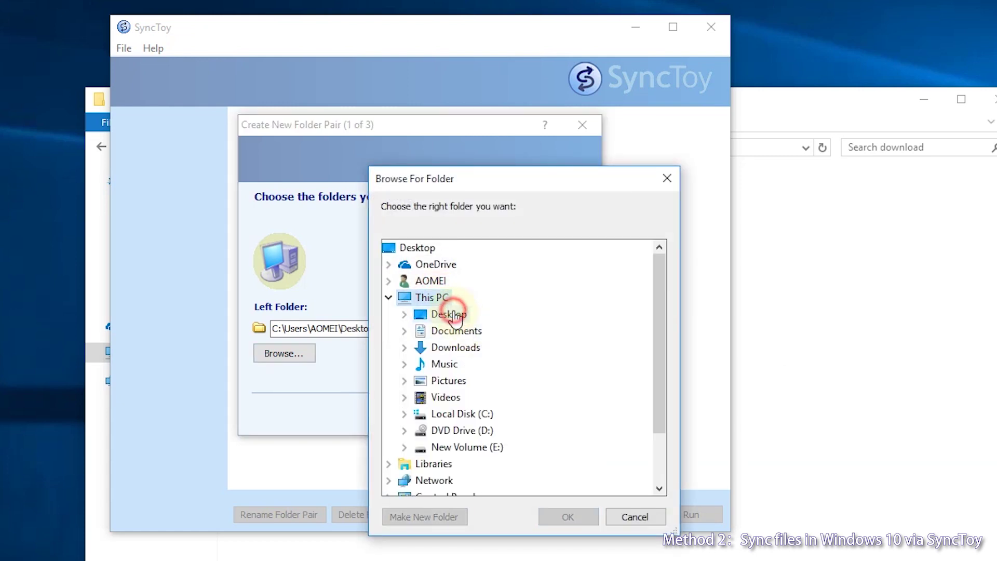
double_click(449, 314)
double_click(479, 331)
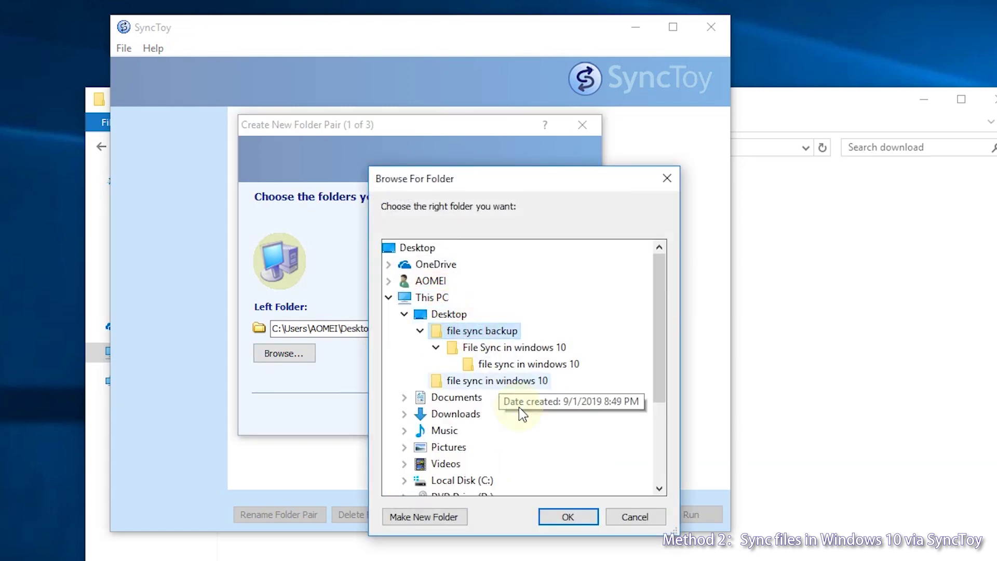
left_click(496, 380)
left_click(568, 517)
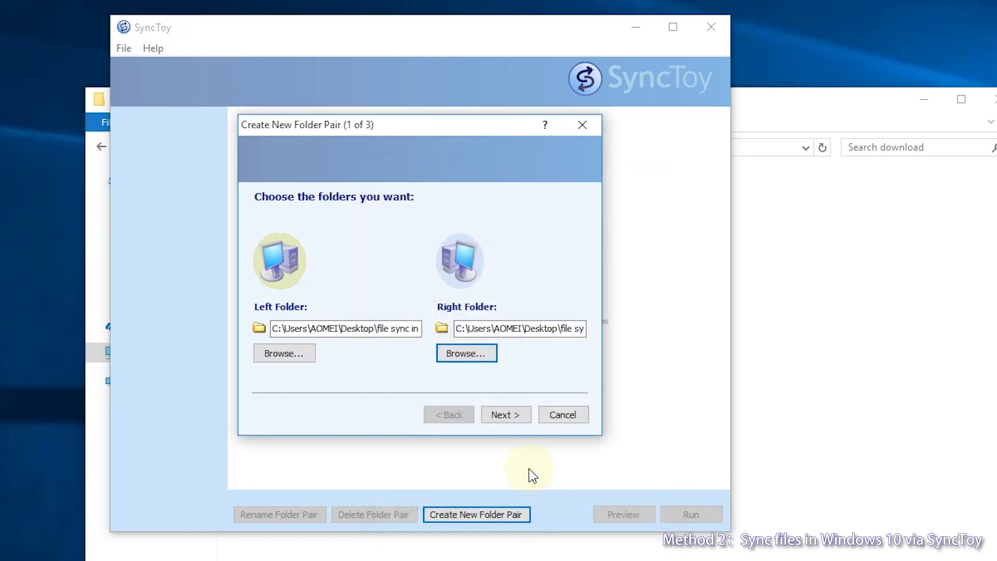
left_click(506, 415)
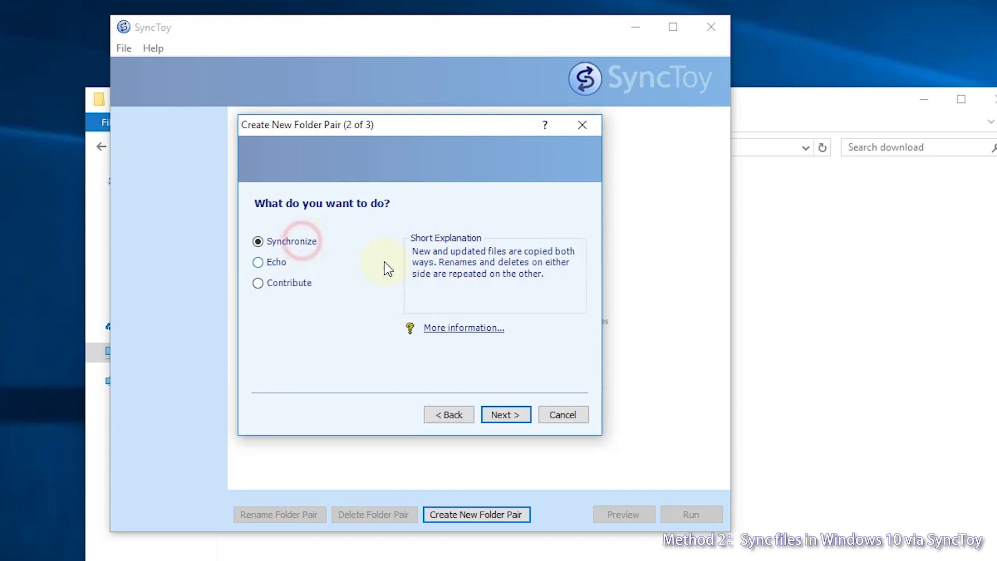
Compare the Synchronize, Contribute and Echo actions, choose Echo, and move to naming.
key("Down")
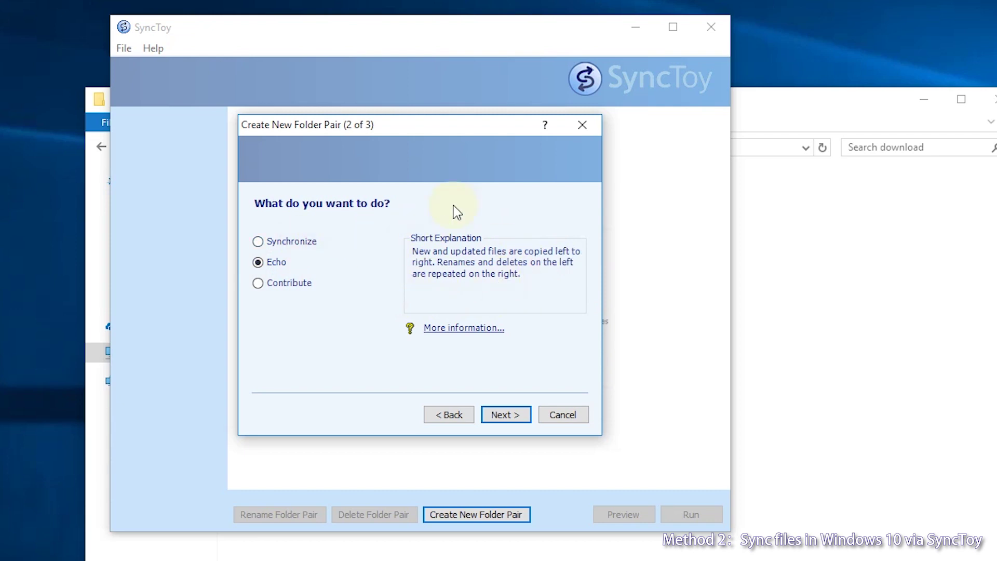
left_click(282, 264)
key("Down")
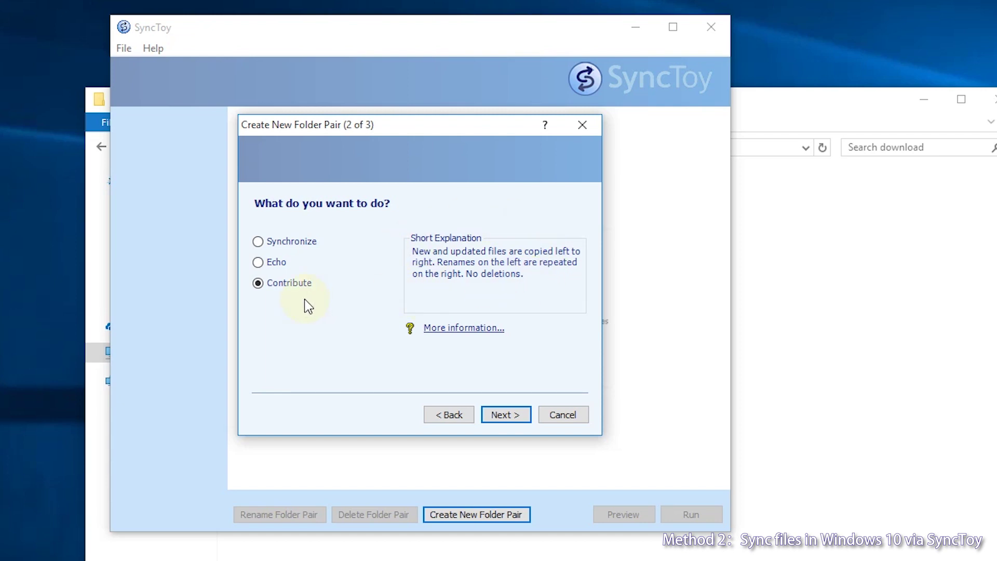
left_click(296, 242)
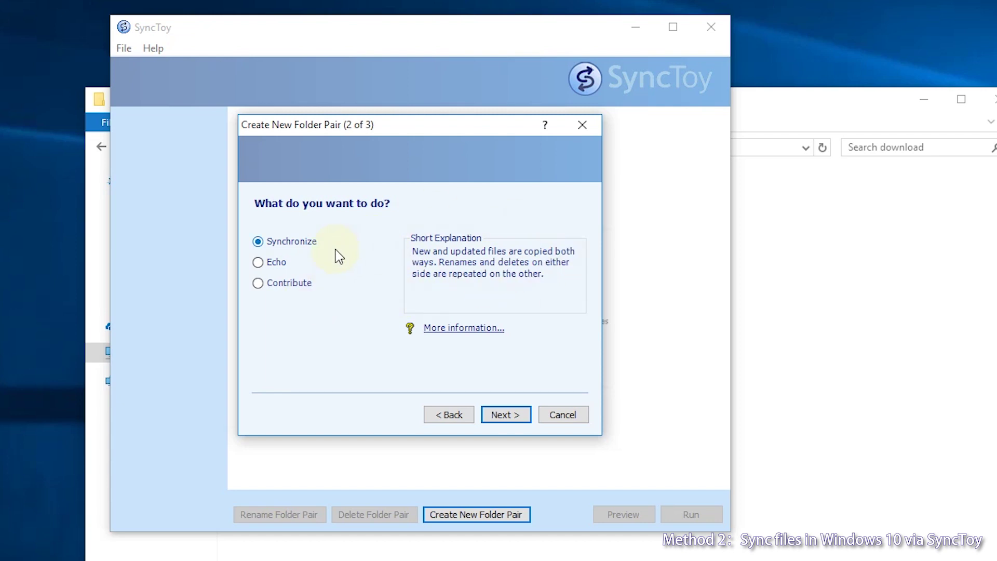
left_click(276, 262)
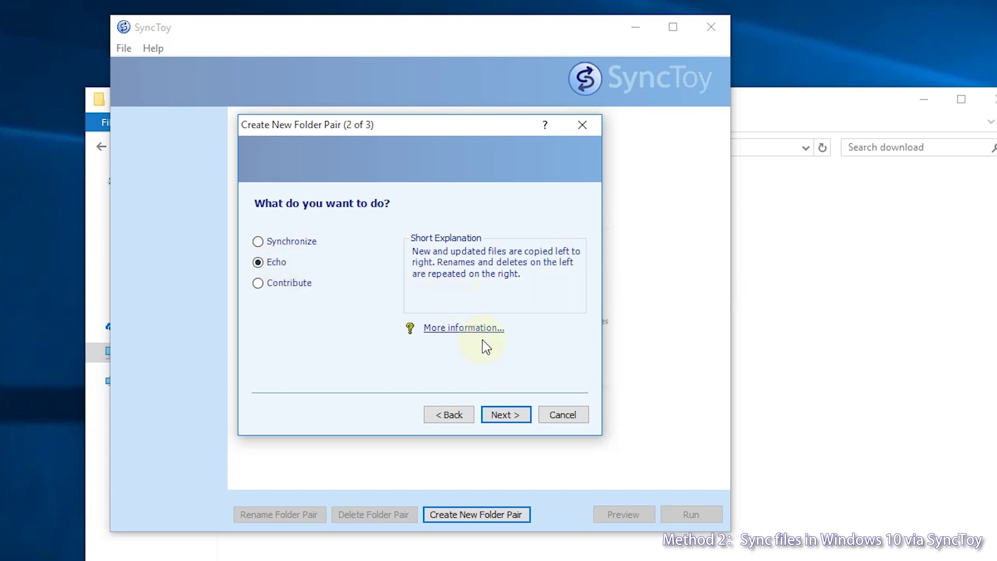
left_click(505, 413)
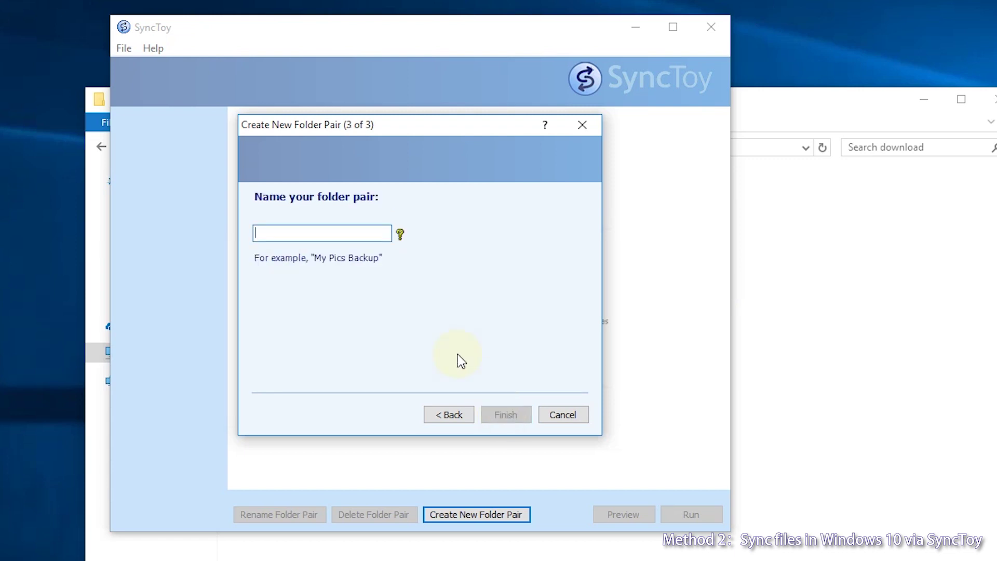
Focus the folder pair name field to start entering 'file synctoy'.
left_click(346, 230)
type("fi")
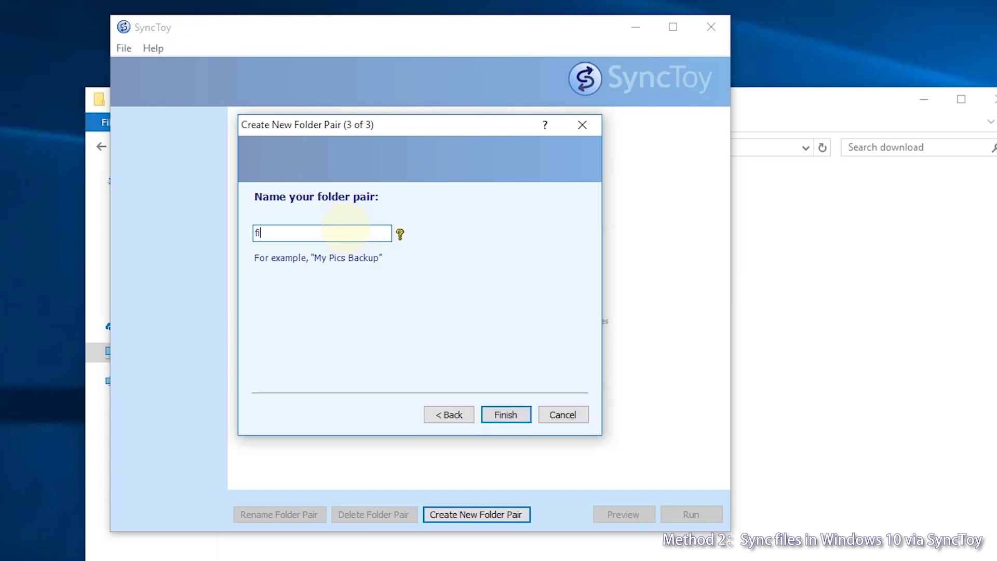
type("le synct")
type("oy")
left_click(508, 414)
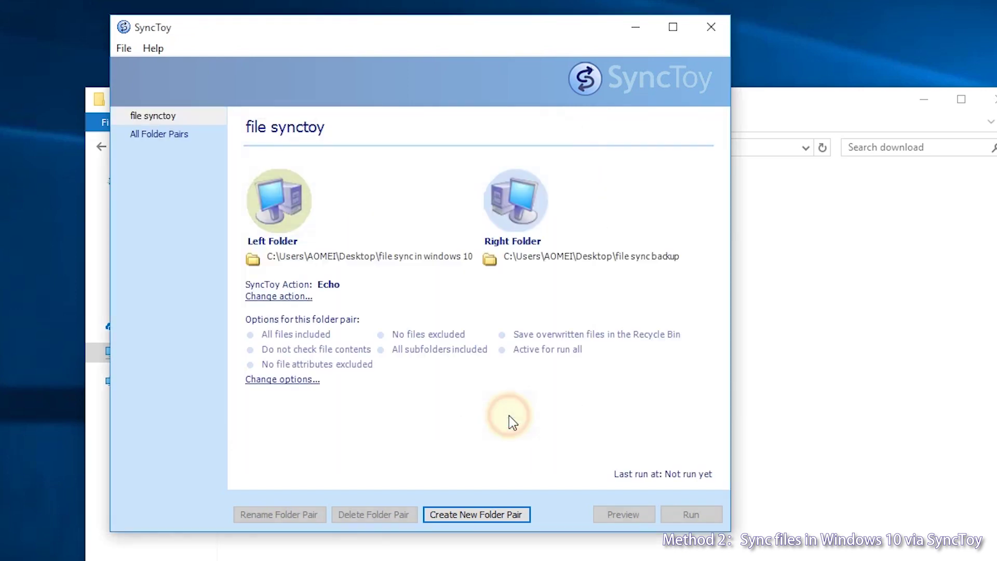